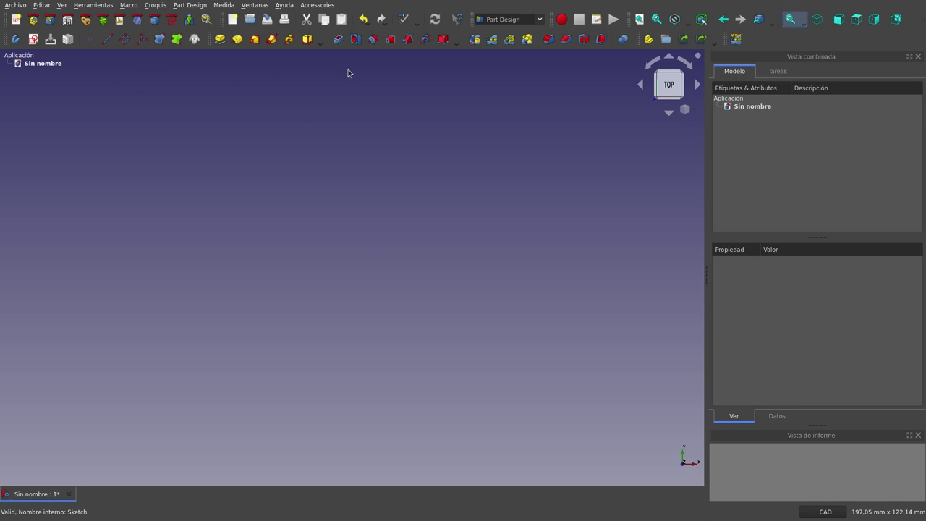
# Create a new sketch on the XY plane in the Sketcher workbench
pyautogui.click(175, 25)
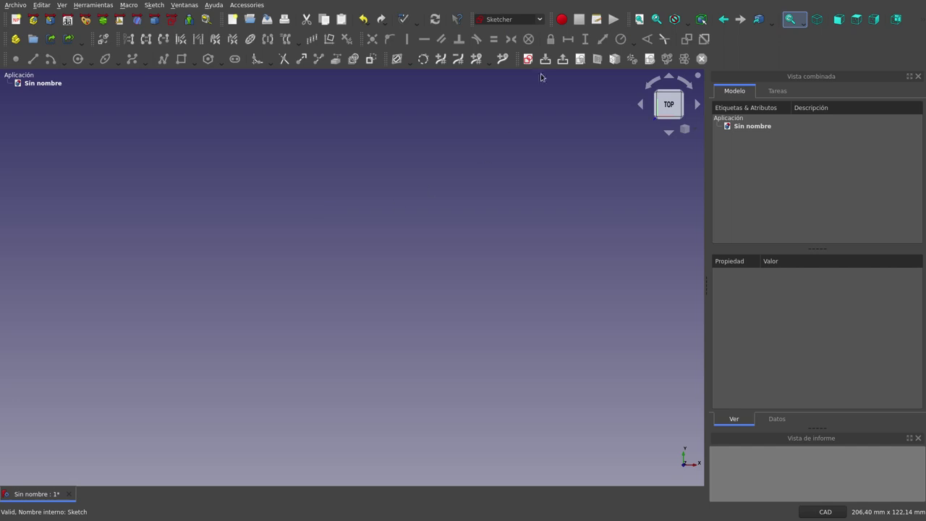
pyautogui.click(528, 65)
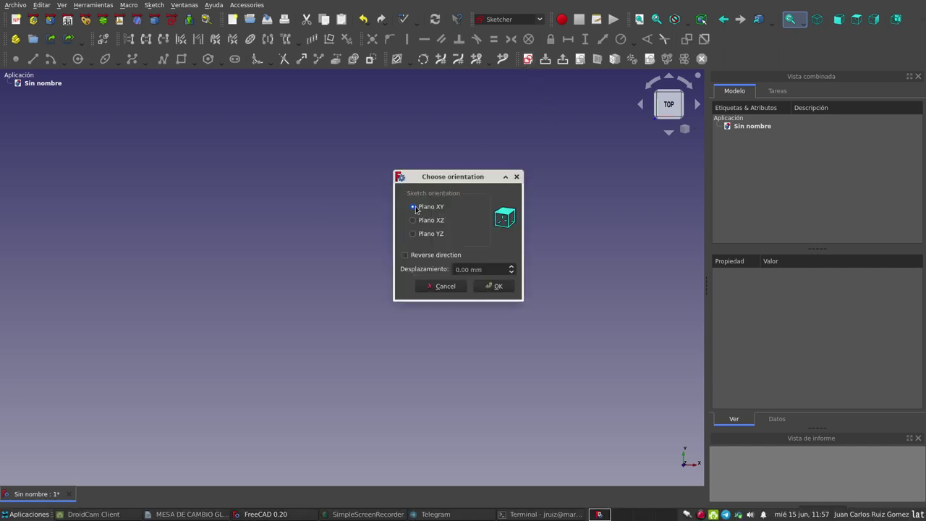
pyautogui.click(491, 289)
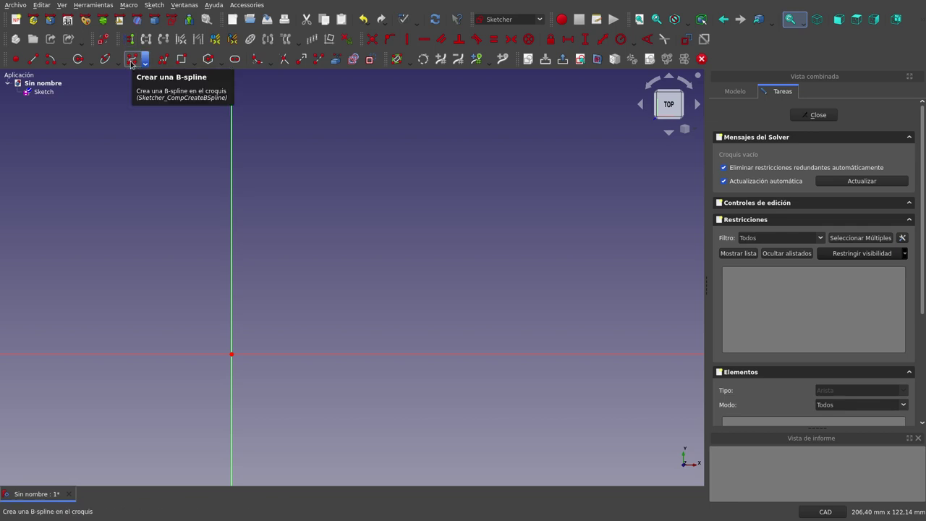
# Draw a construction line from the origin to the right along the X axis
pyautogui.click(131, 65)
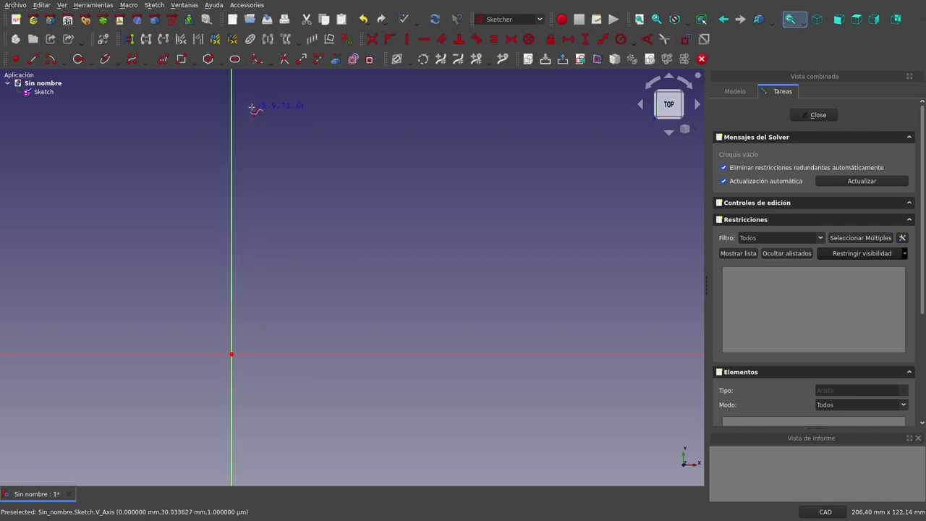
pyautogui.press('Escape')
pyautogui.click(370, 60)
pyautogui.click(33, 58)
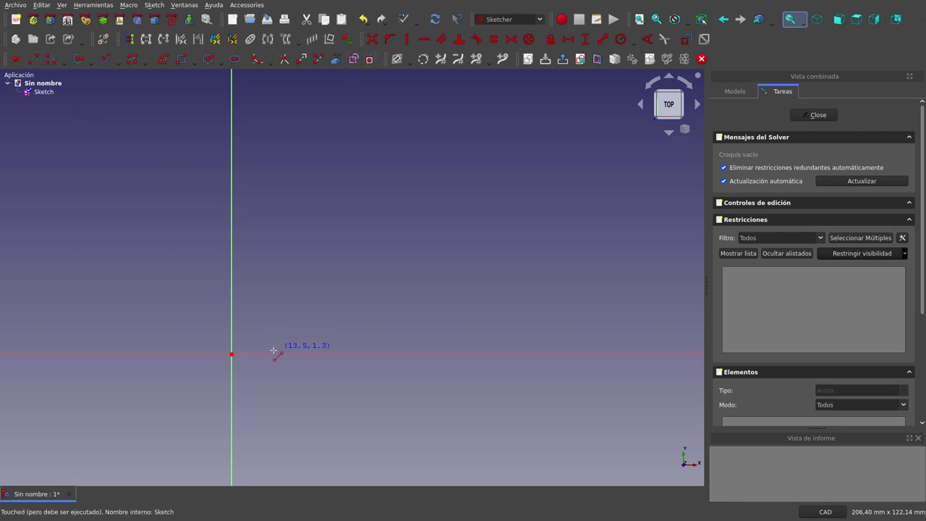
pyautogui.click(231, 354)
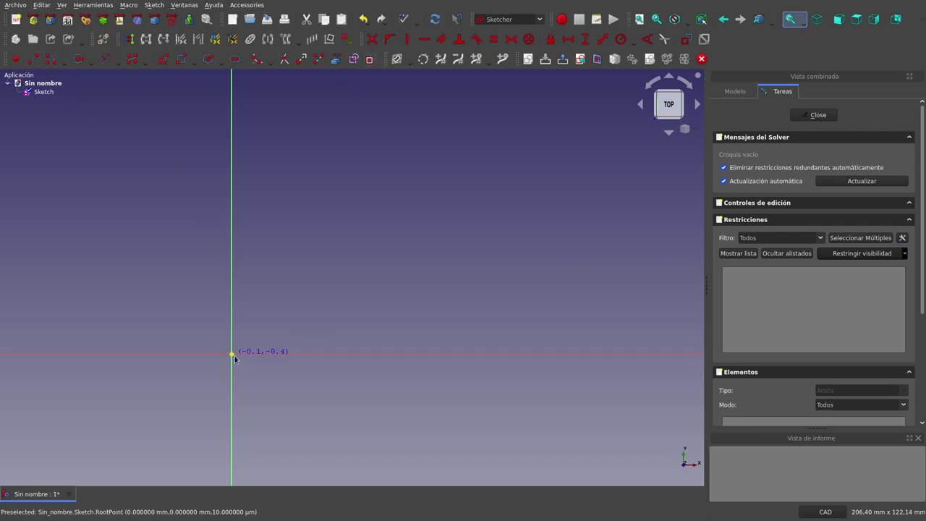
pyautogui.click(594, 355)
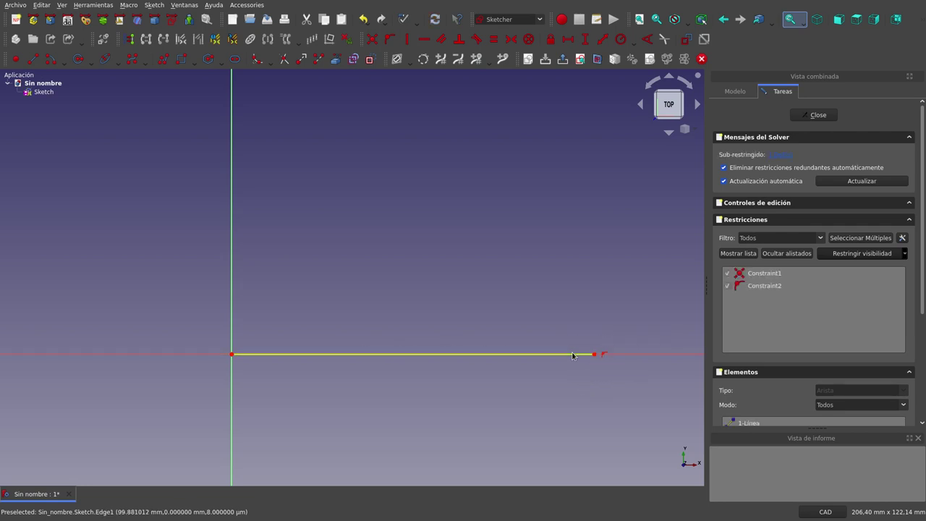
# Constrain the line's horizontal length to 100 mm and place the dimension below it
pyautogui.click(572, 354)
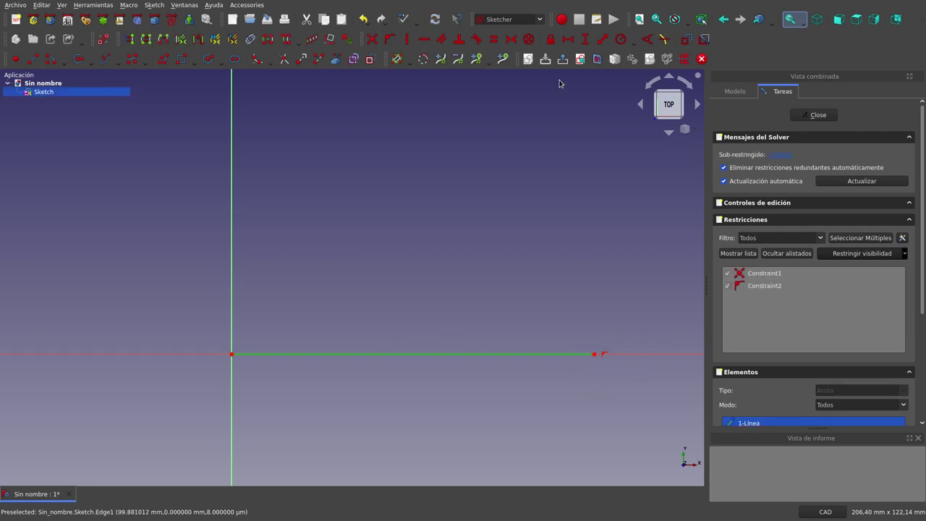
pyautogui.click(568, 40)
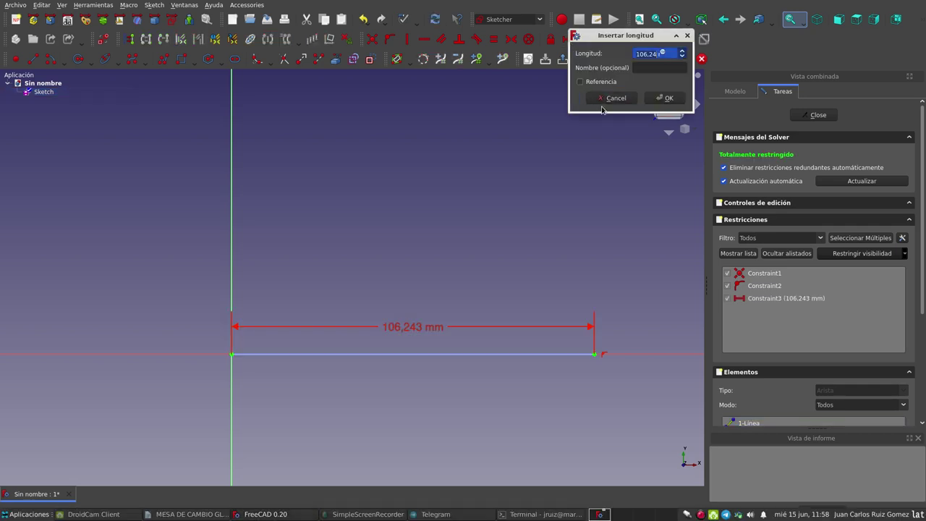
pyautogui.write('100')
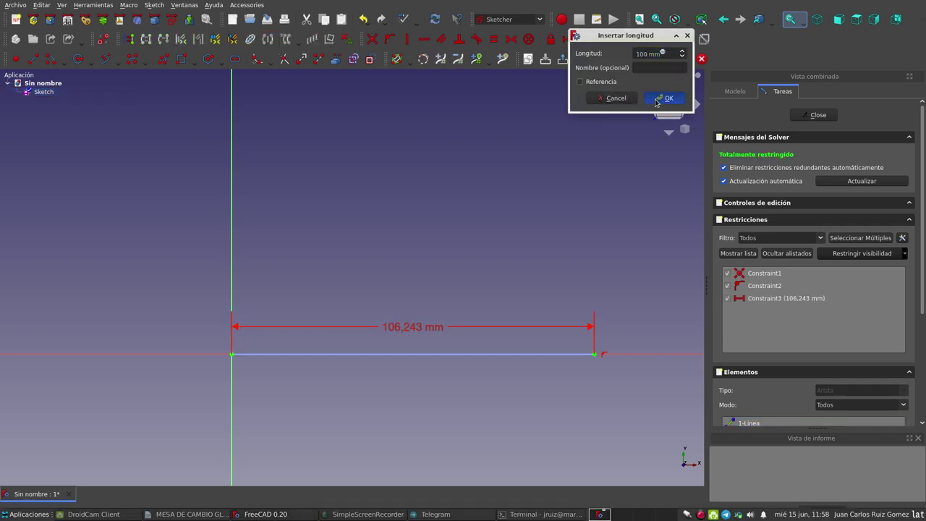
pyautogui.click(664, 97)
pyautogui.moveTo(410, 327); pyautogui.dragTo(407, 431)
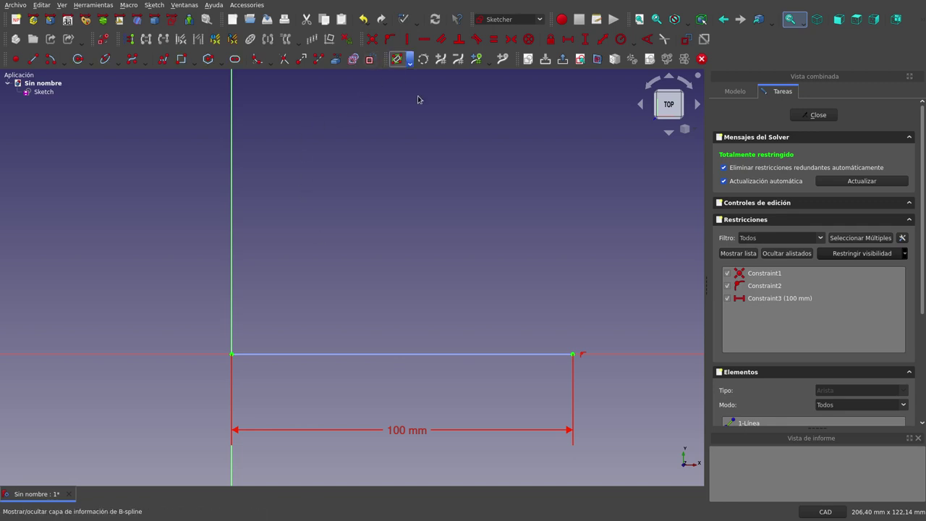
# Draw a seven-pole B-spline starting on the Y axis and arcing rightward above the line
pyautogui.click(135, 61)
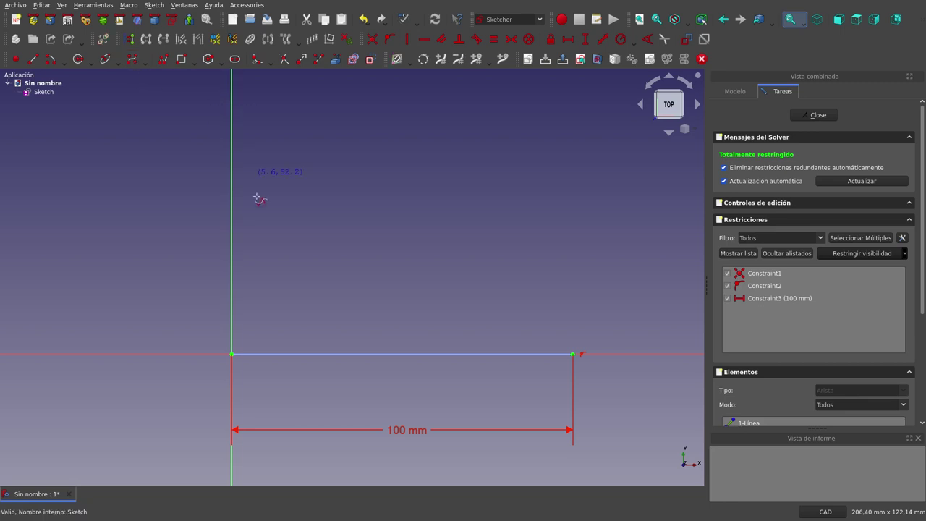
pyautogui.click(232, 261)
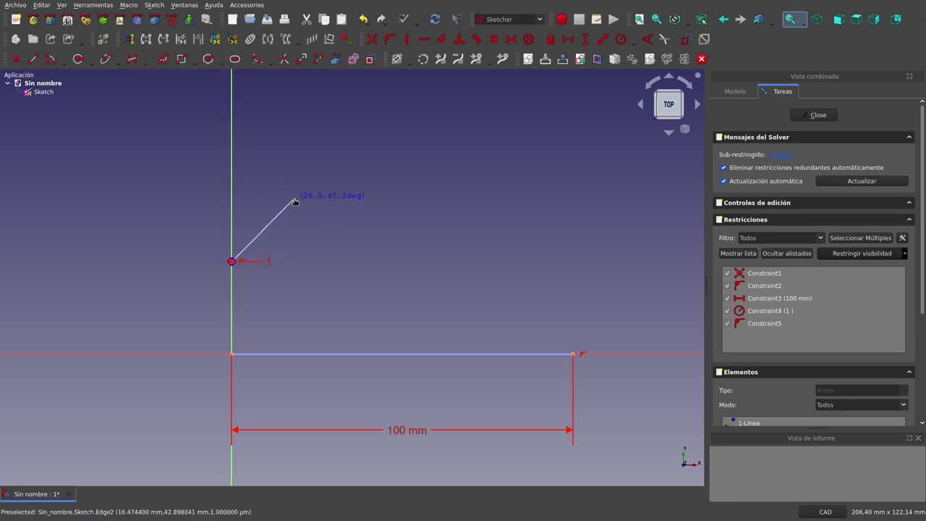
pyautogui.click(293, 200)
pyautogui.click(368, 225)
pyautogui.click(456, 248)
pyautogui.click(521, 238)
pyautogui.click(534, 188)
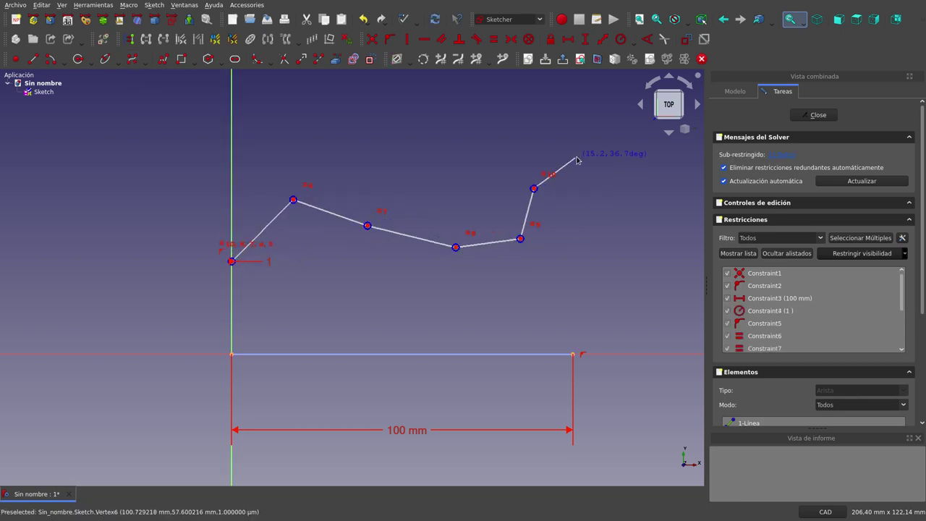
pyautogui.click(576, 157)
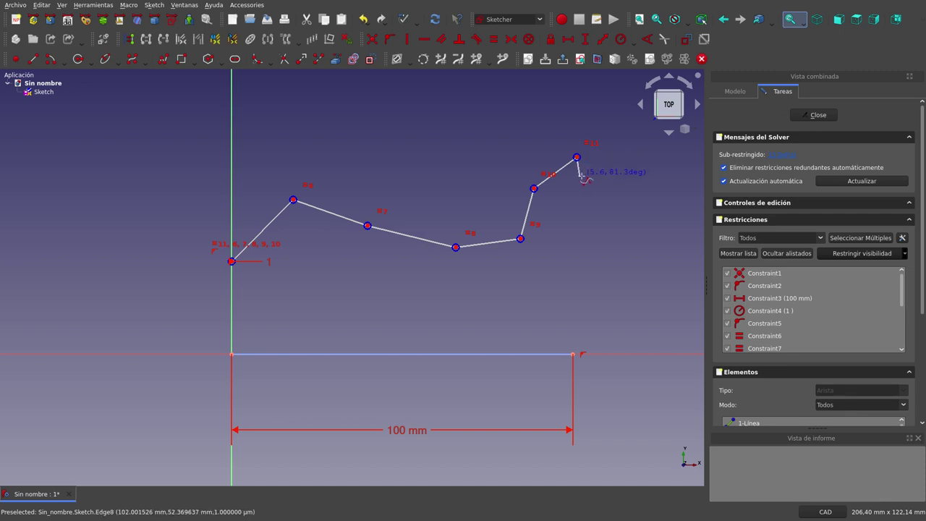
pyautogui.rightClick(577, 157)
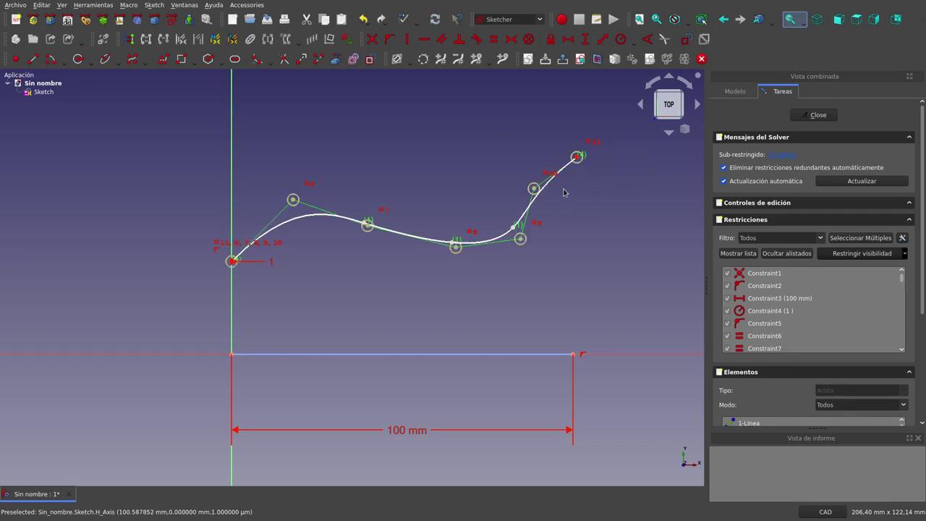
# Constrain the spline end vertically with the line end, then drag control points and lower its right end
pyautogui.click(576, 157)
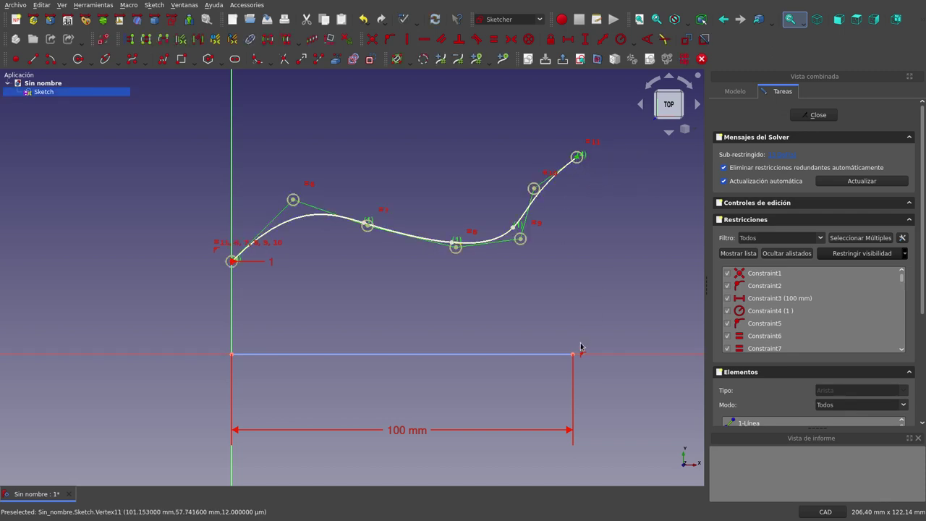
pyautogui.click(407, 40)
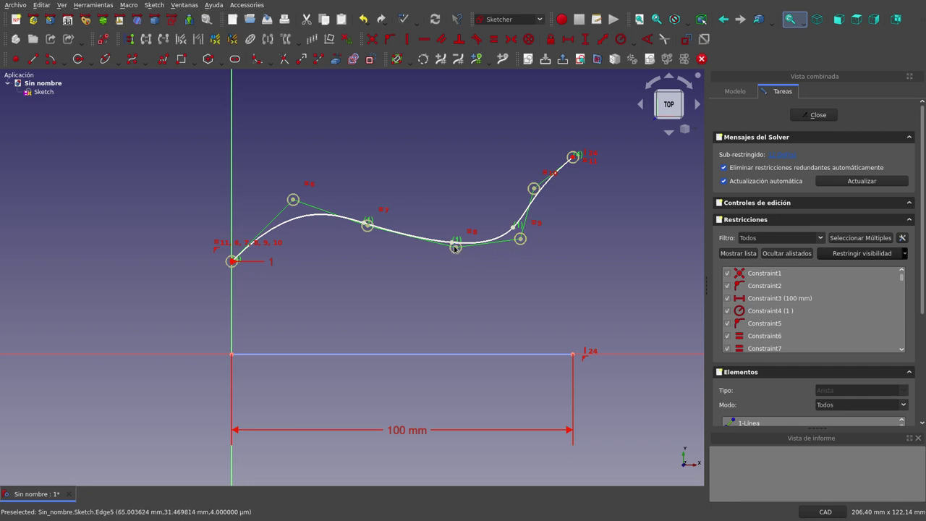
pyautogui.moveTo(456, 248); pyautogui.dragTo(438, 245)
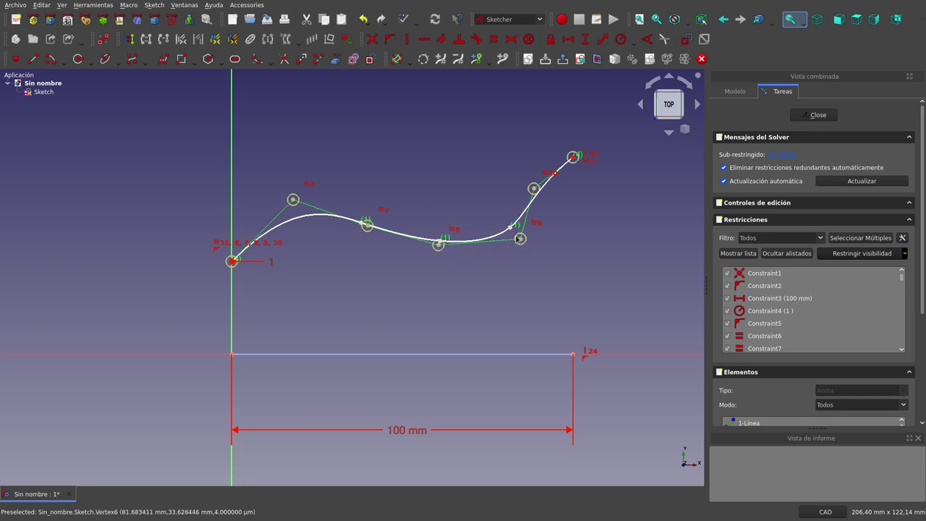
pyautogui.moveTo(520, 239); pyautogui.dragTo(507, 238)
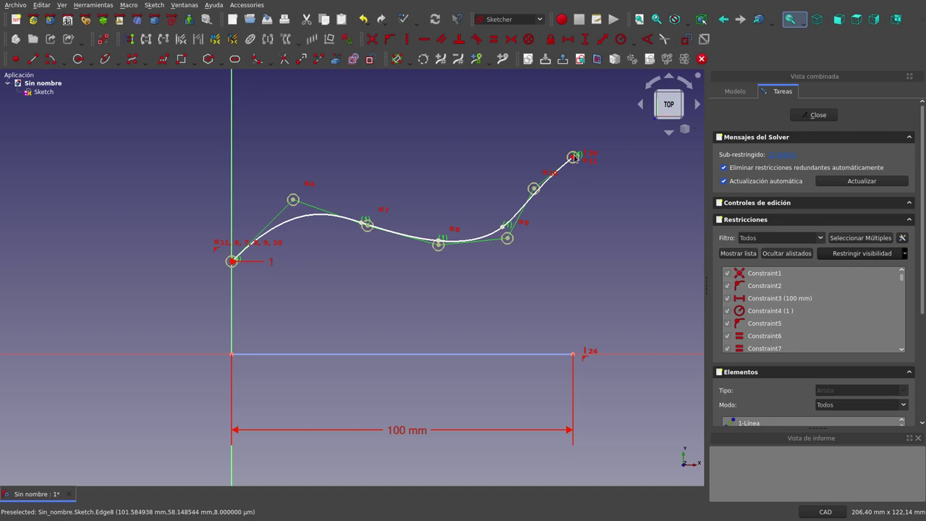
pyautogui.moveTo(573, 156); pyautogui.dragTo(585, 195)
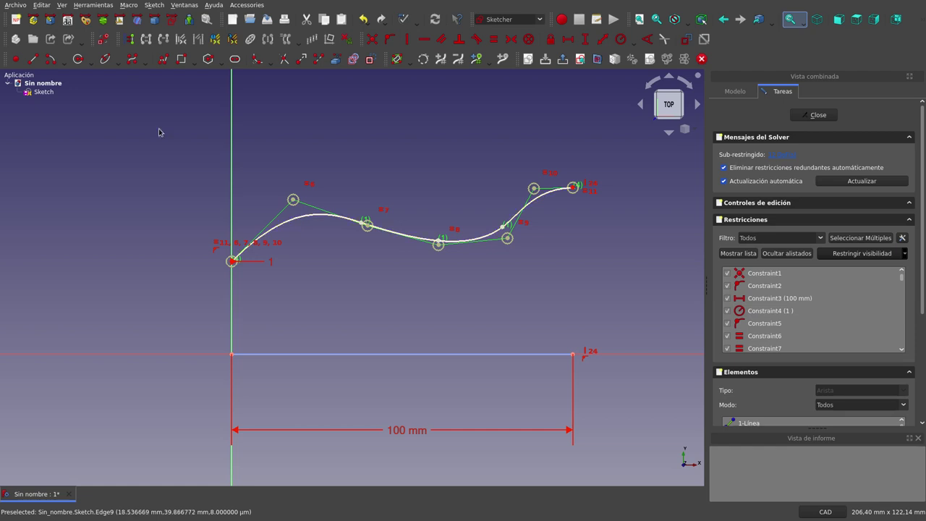
# Draw a short straight line rising to the upper right above the curve's left part
pyautogui.click(33, 59)
pyautogui.click(296, 158)
pyautogui.click(403, 124)
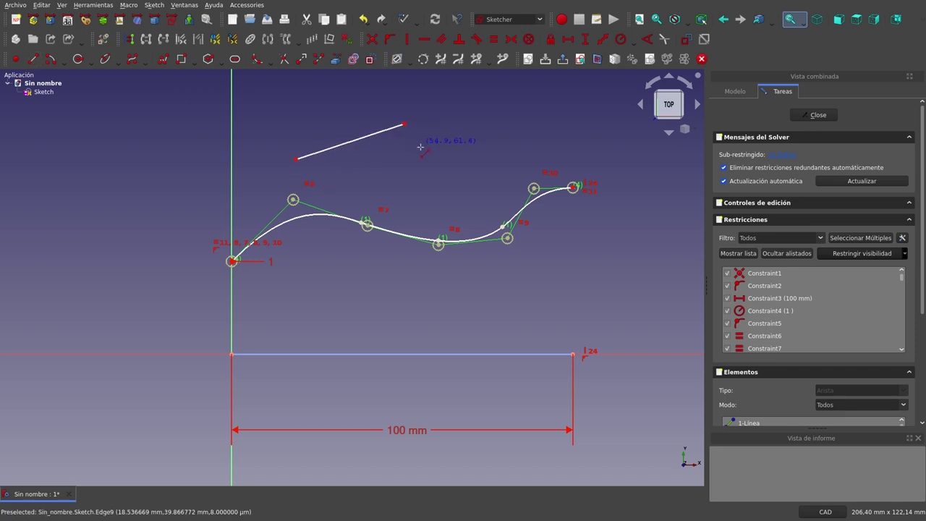
pyautogui.rightClick(297, 163)
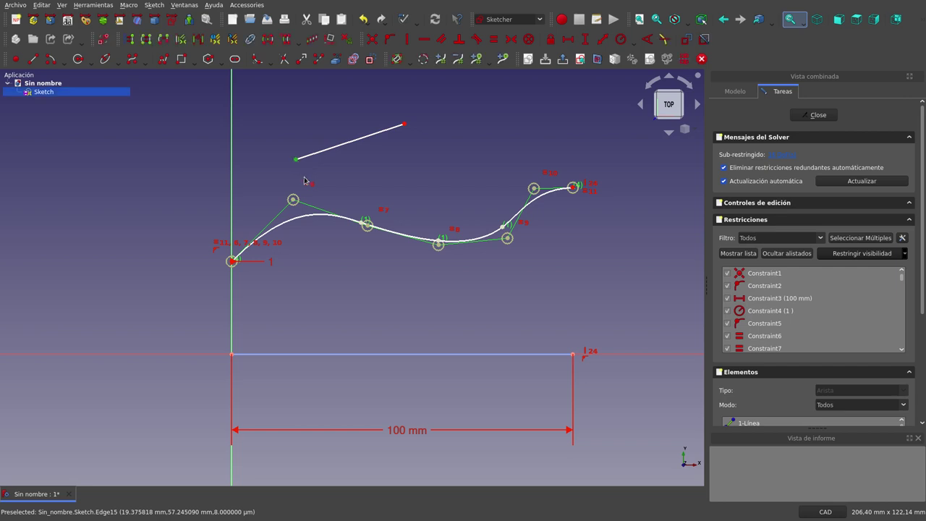
# Try a Tangent constraint between line and B-spline, dismiss the unsupported error, undo and redo
pyautogui.click(295, 224)
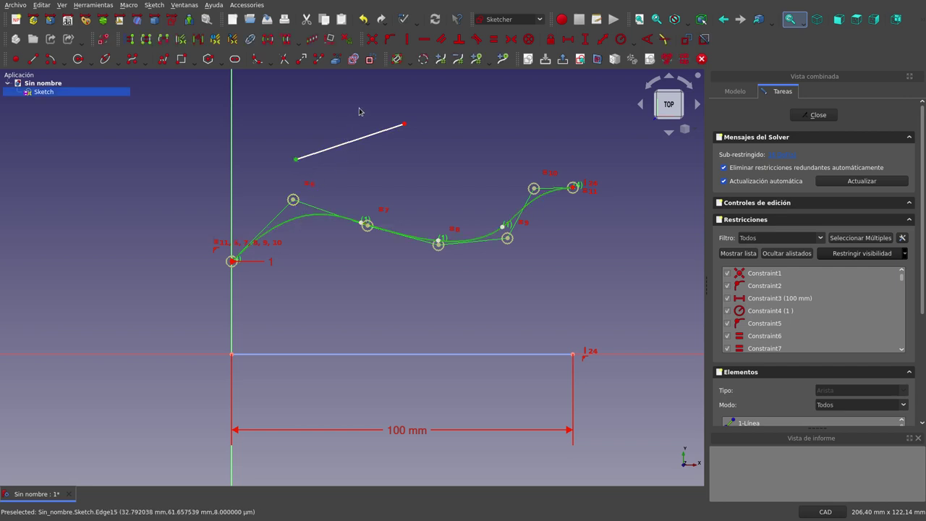
pyautogui.click(476, 38)
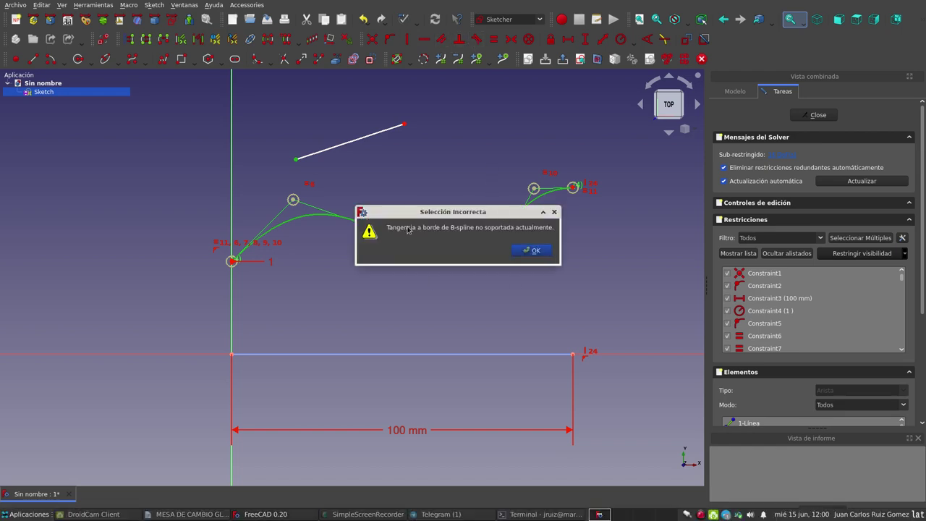
pyautogui.click(534, 250)
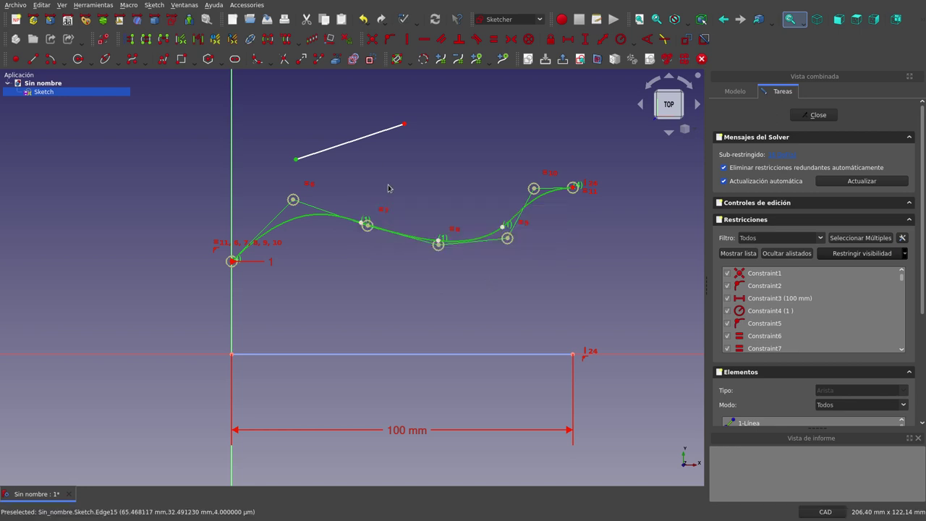
pyautogui.hotkey('ctrl', 'z')
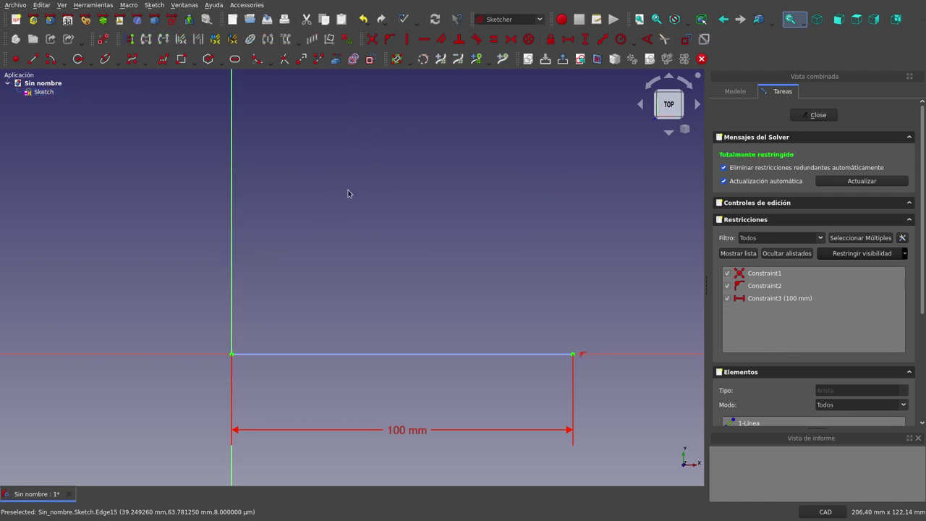
pyautogui.hotkey('ctrl', 'y')
# Delete the short straight line above the B-spline
pyautogui.click(367, 136)
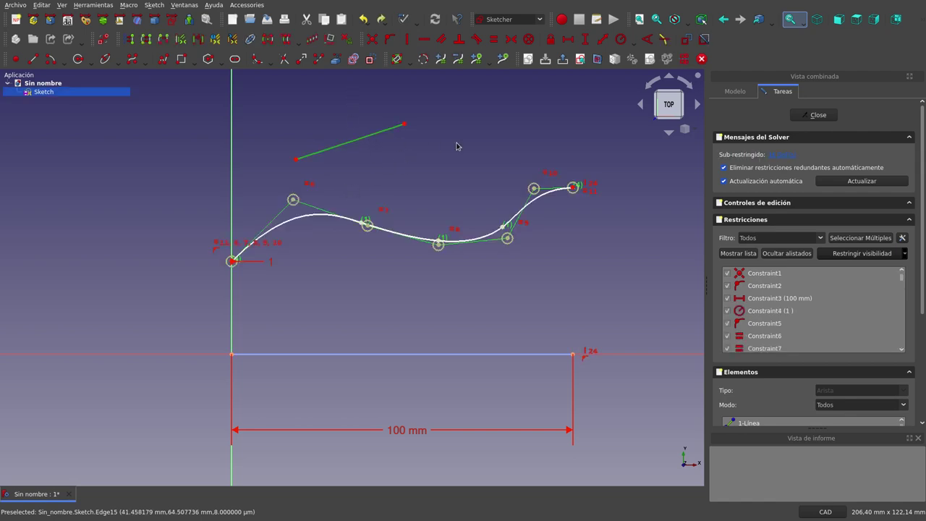
pyautogui.press('Delete')
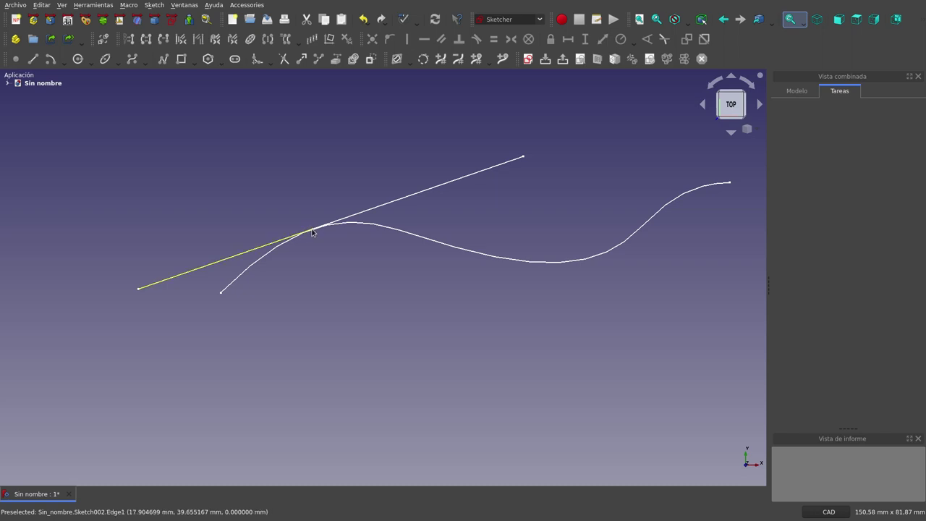
pyautogui.scroll(2, 312, 232)
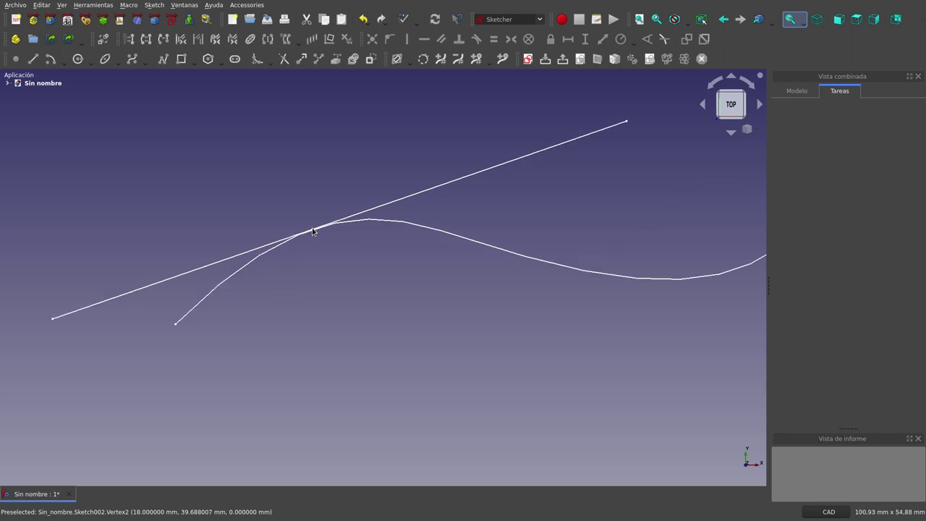
pyautogui.scroll(1, 313, 230)
pyautogui.scroll(-2, 362, 256)
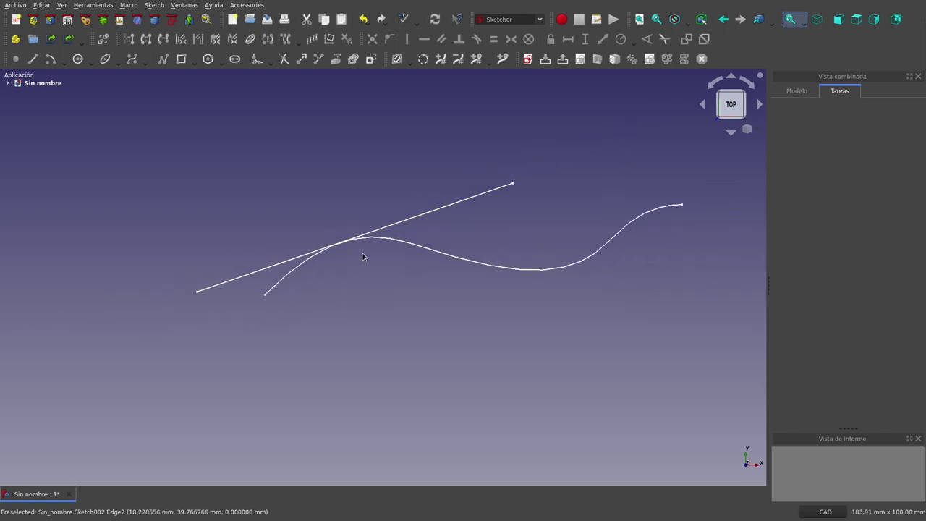
pyautogui.scroll(-1, 364, 254)
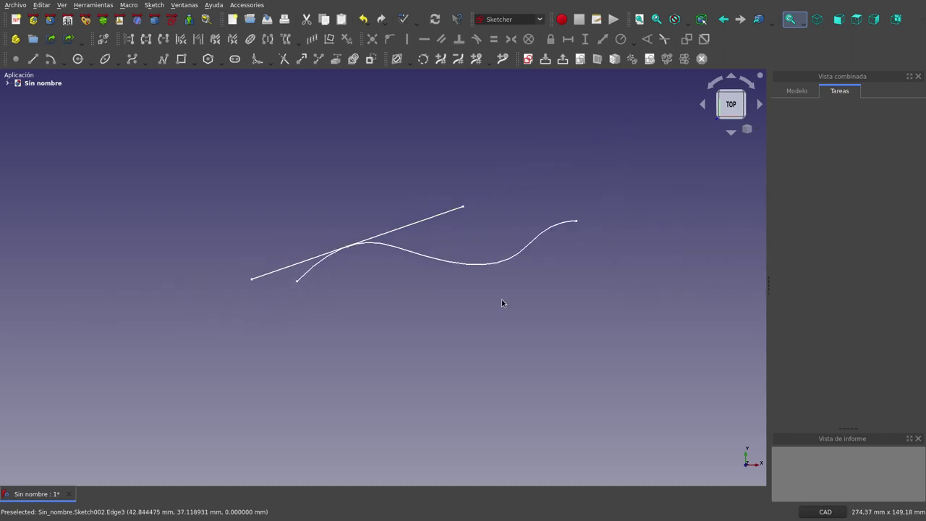